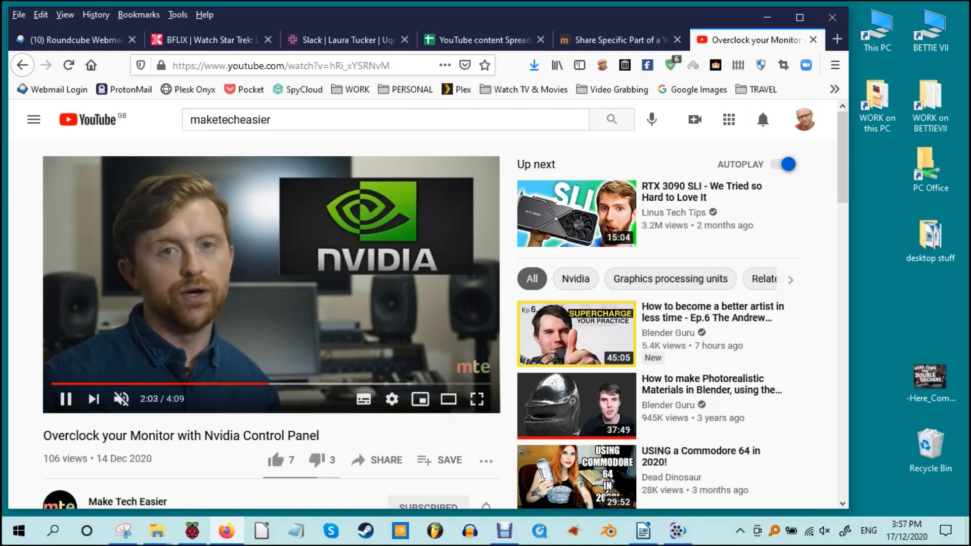
- Bring up the YouTube player's context menu over the Nvidia overclocking video
{"action": "right_click", "coordinate": [353, 297]}
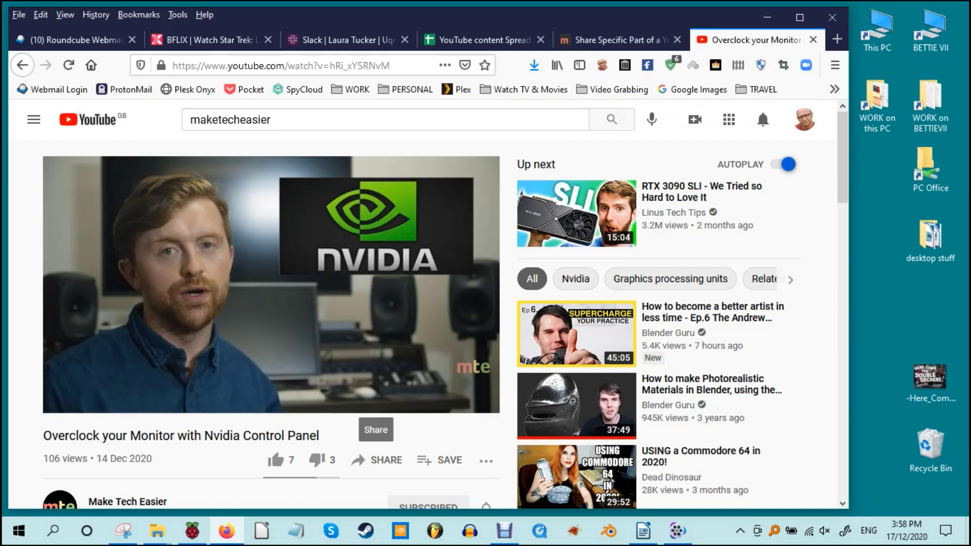
- Create a YouTube share link for the video that starts at 2:34
{"action": "left_click", "coordinate": [378, 460]}
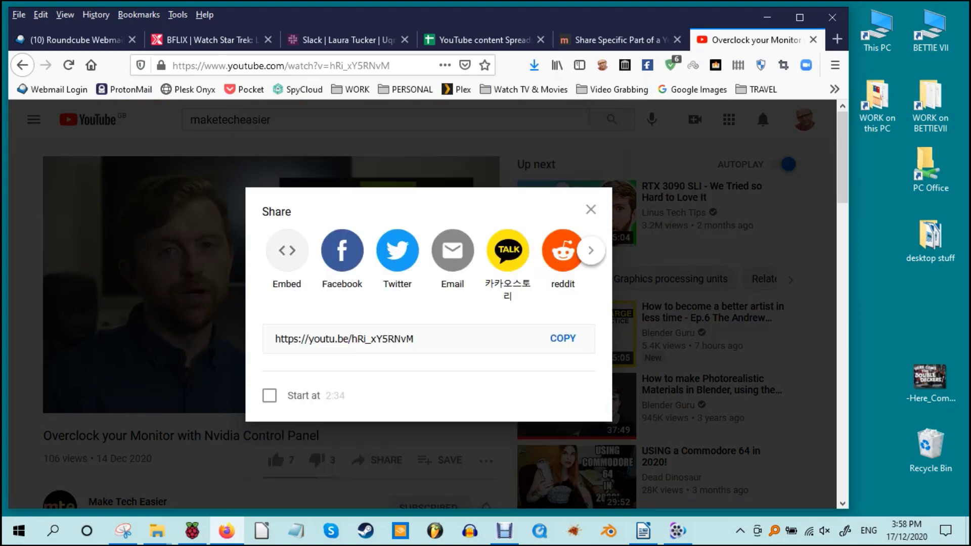
{"action": "left_click", "coordinate": [270, 396]}
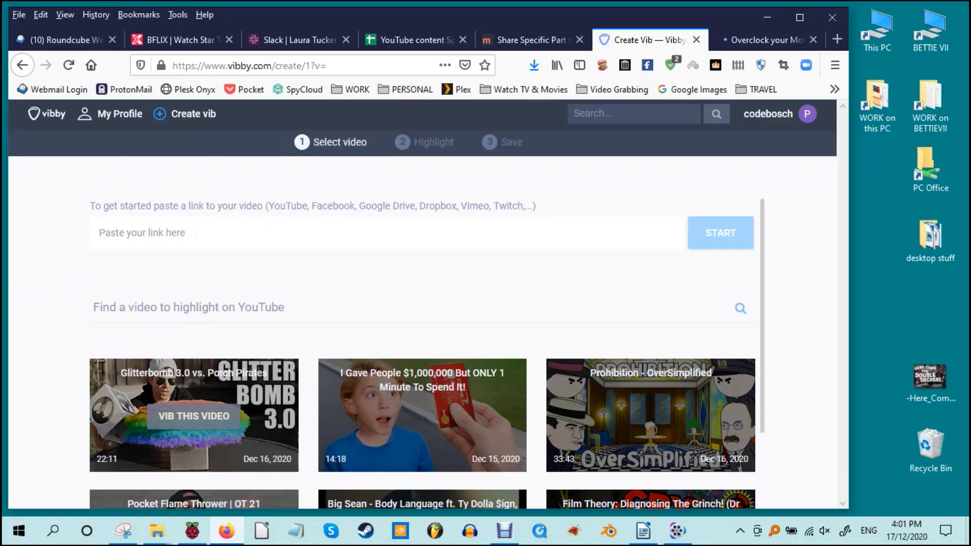
- Paste the YouTube link into Vibby to load the Nvidia overclocking video
{"action": "key", "text": "ctrl+v"}
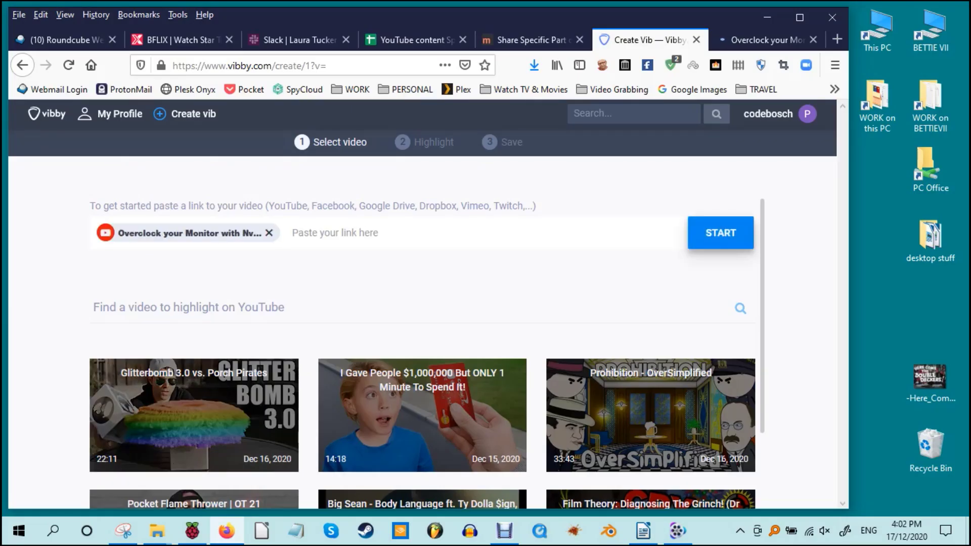
{"action": "key", "text": "Return"}
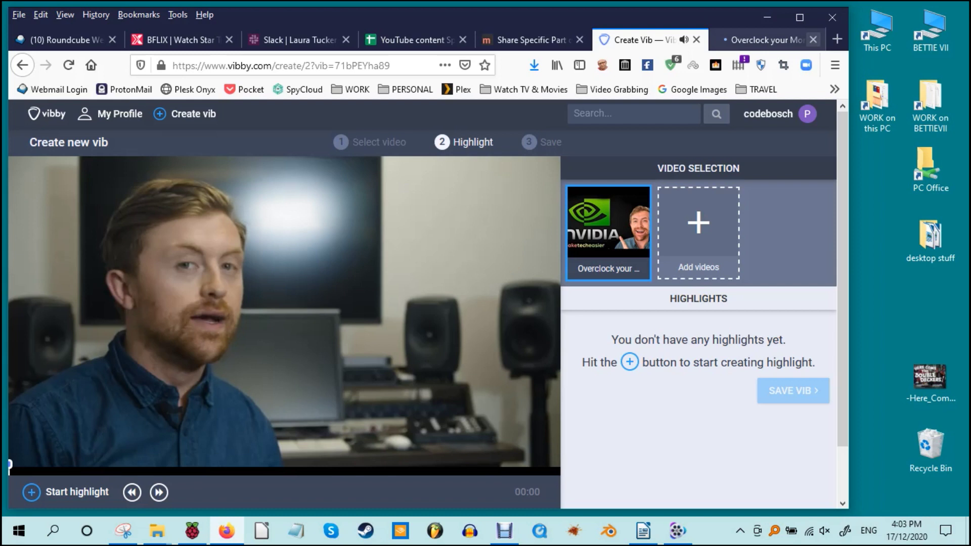
- Close the YouTube tab and pause the Vibby video at 00:25
{"action": "left_click", "coordinate": [813, 40]}
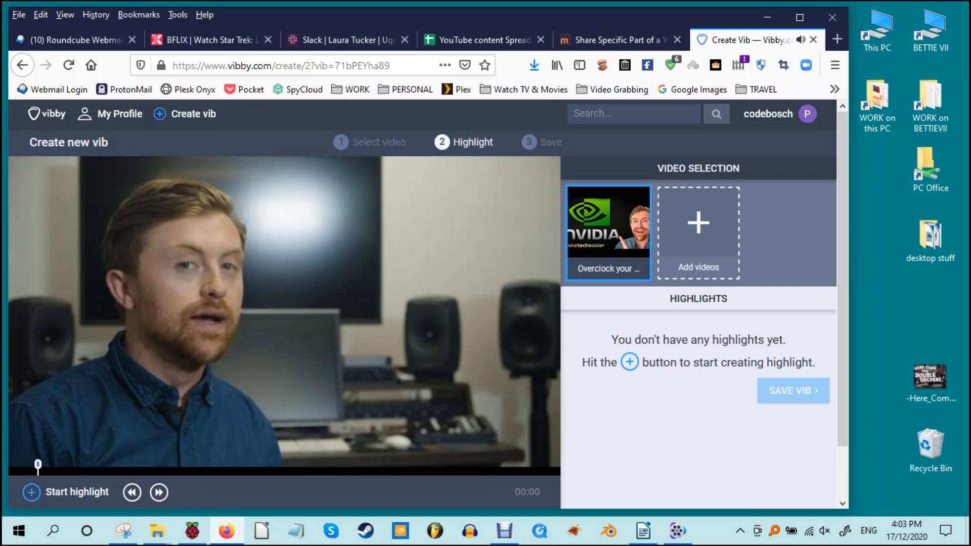
{"action": "scroll", "coordinate": [284, 303], "scroll_direction": "down", "scroll_amount": 2}
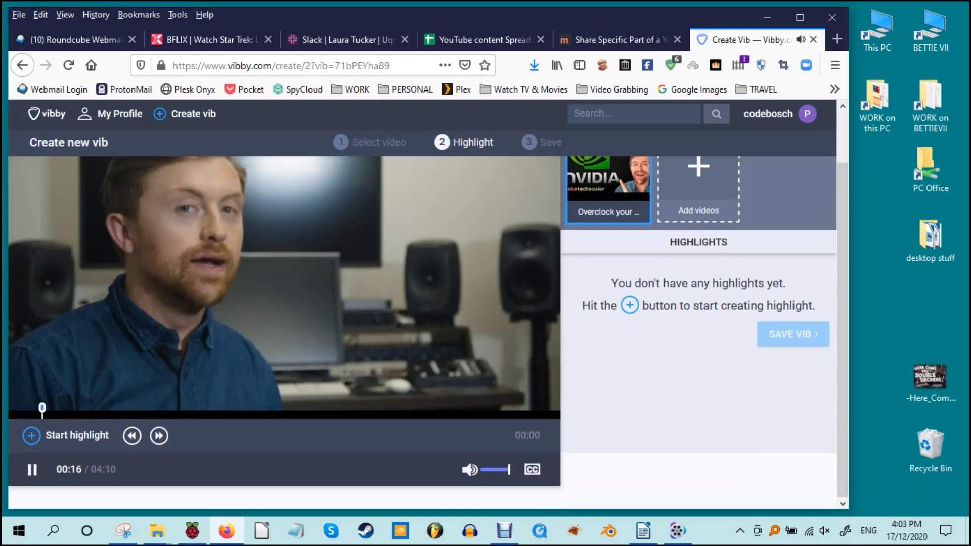
{"action": "scroll", "coordinate": [425, 324], "scroll_direction": "up", "scroll_amount": 1}
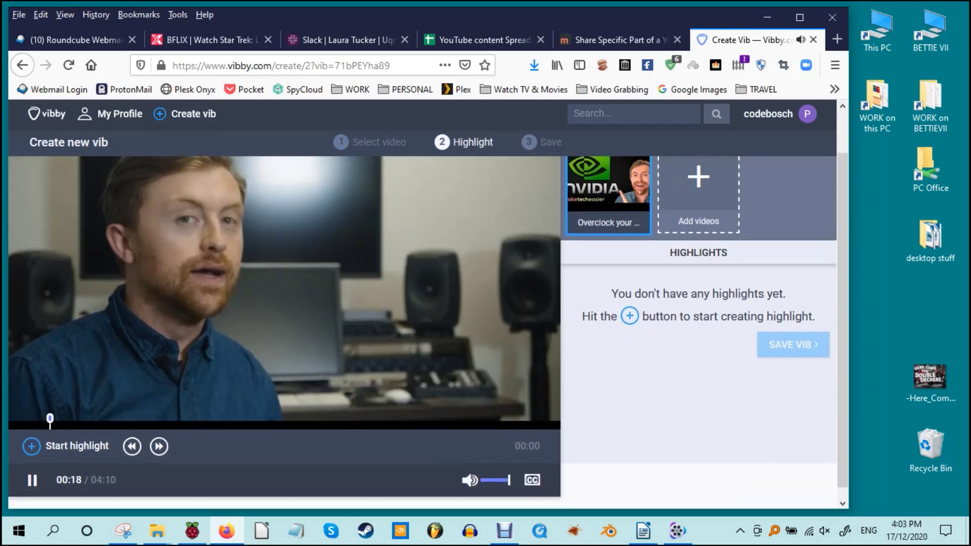
{"action": "scroll", "coordinate": [425, 324], "scroll_direction": "up", "scroll_amount": 1}
{"action": "scroll", "coordinate": [425, 324], "scroll_direction": "down", "scroll_amount": 1}
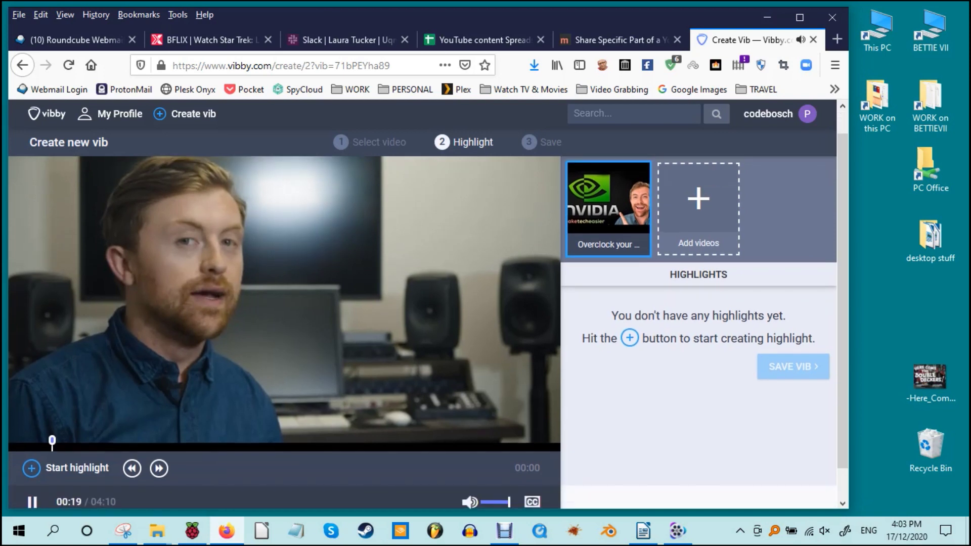
{"action": "scroll", "coordinate": [425, 323], "scroll_direction": "down", "scroll_amount": 1}
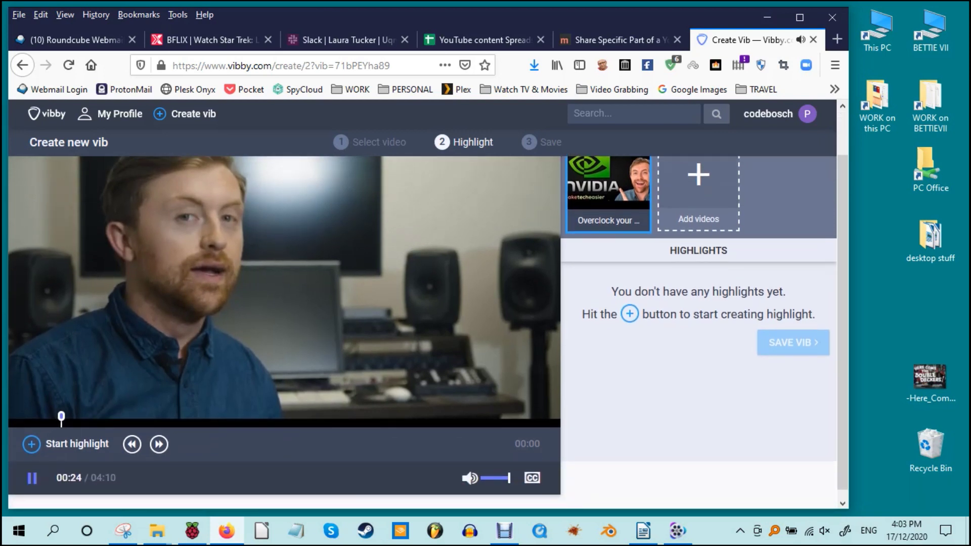
{"action": "left_click", "coordinate": [32, 477]}
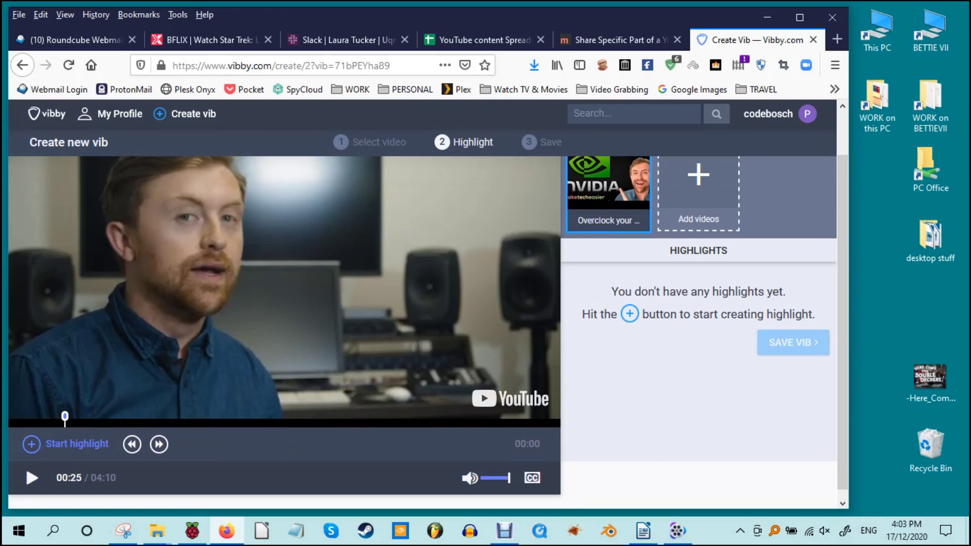
- Highlight the video from 00:25 to 01:10 as the 'snippet' highlight
{"action": "left_click", "coordinate": [31, 444]}
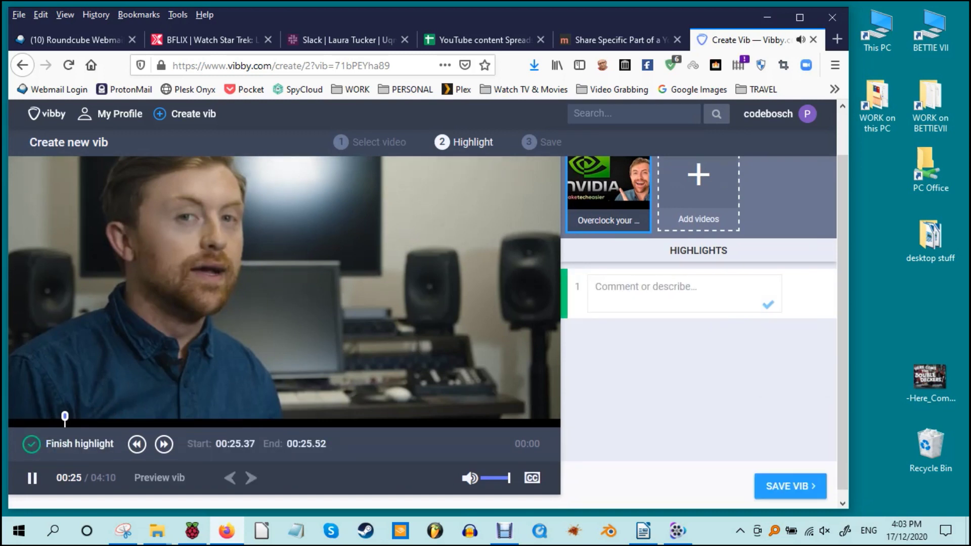
{"action": "key", "text": "space"}
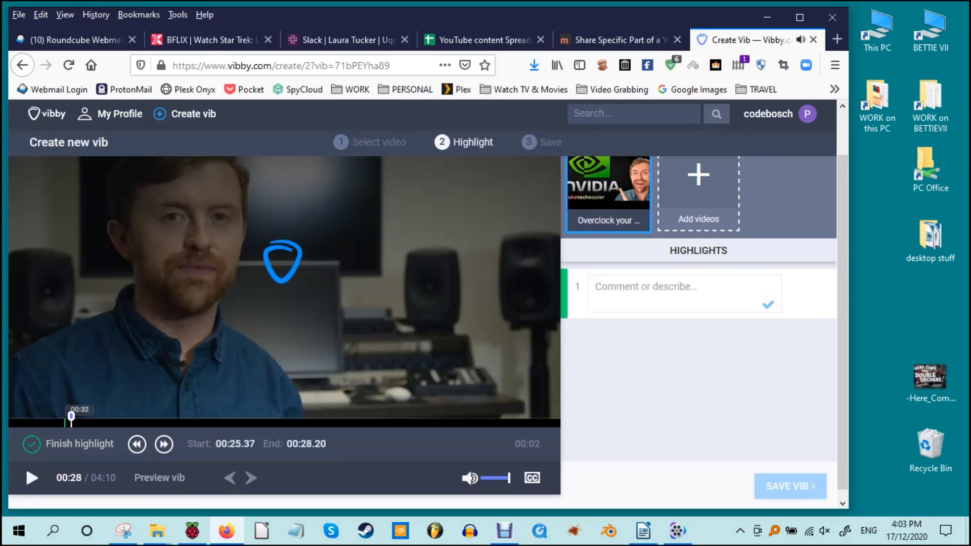
{"action": "left_click_drag", "start_coordinate": [71, 416], "coordinate": [142, 423]}
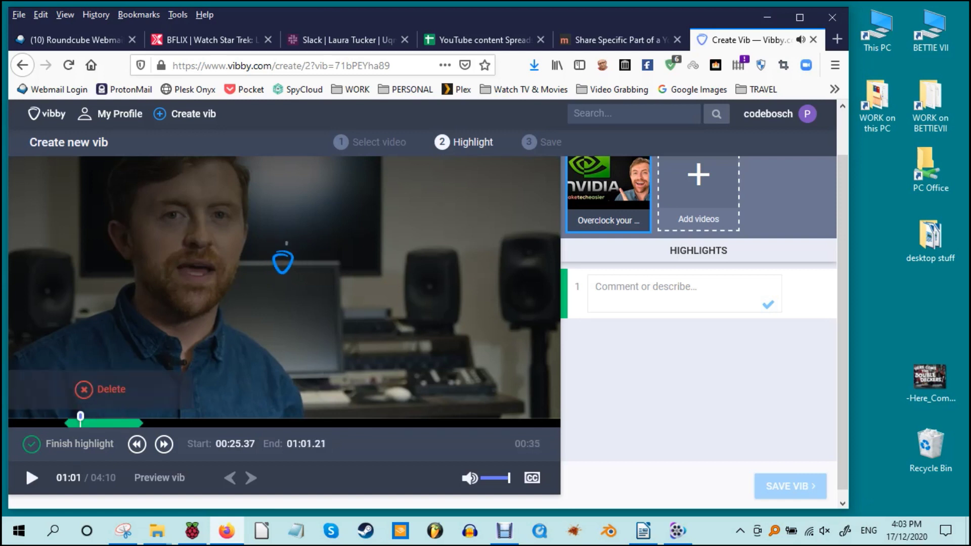
{"action": "left_click_drag", "start_coordinate": [143, 423], "coordinate": [146, 423]}
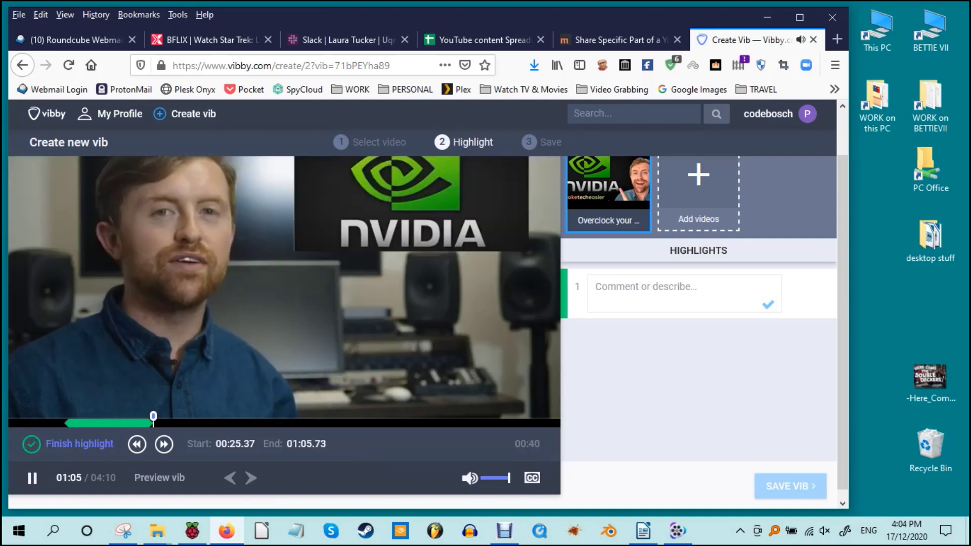
{"action": "left_click", "coordinate": [79, 443]}
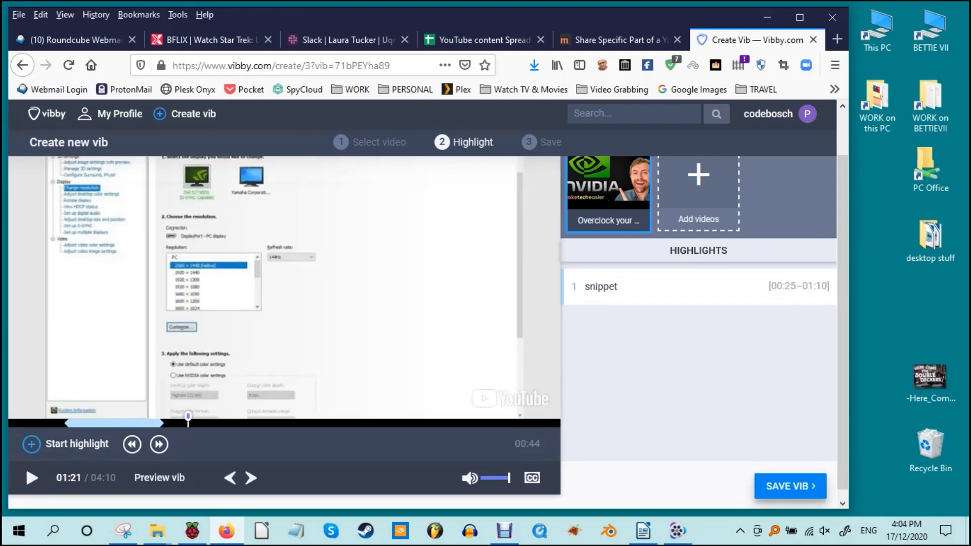
- Go to the Save step, where the vib is named 'Overclock your Monitor with Nvidia Control Panel'
{"action": "left_click", "coordinate": [790, 487]}
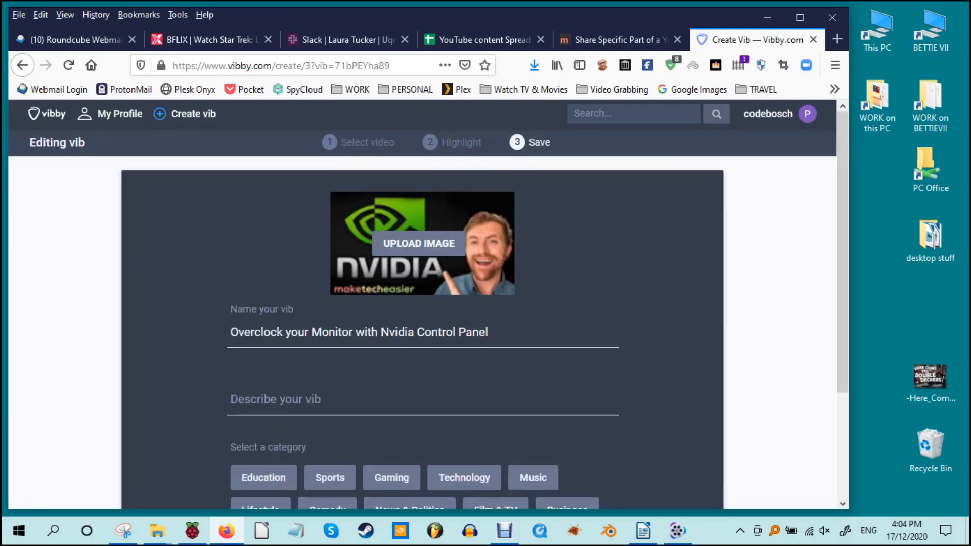